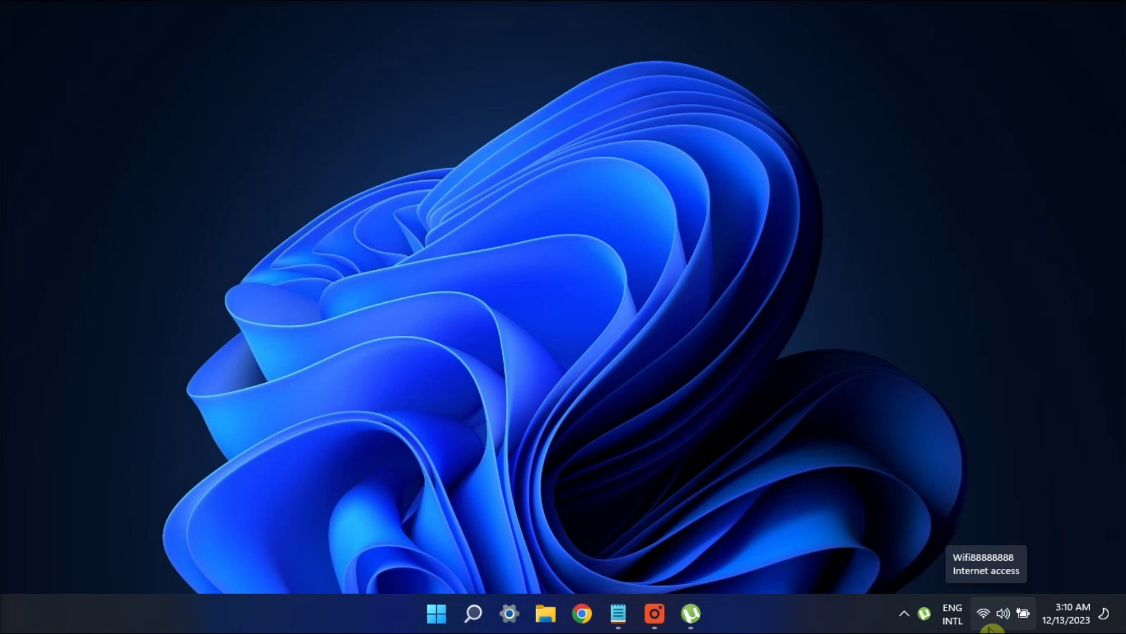
- Launch µTorrent from the taskbar and open its Preferences window
click(692, 613)
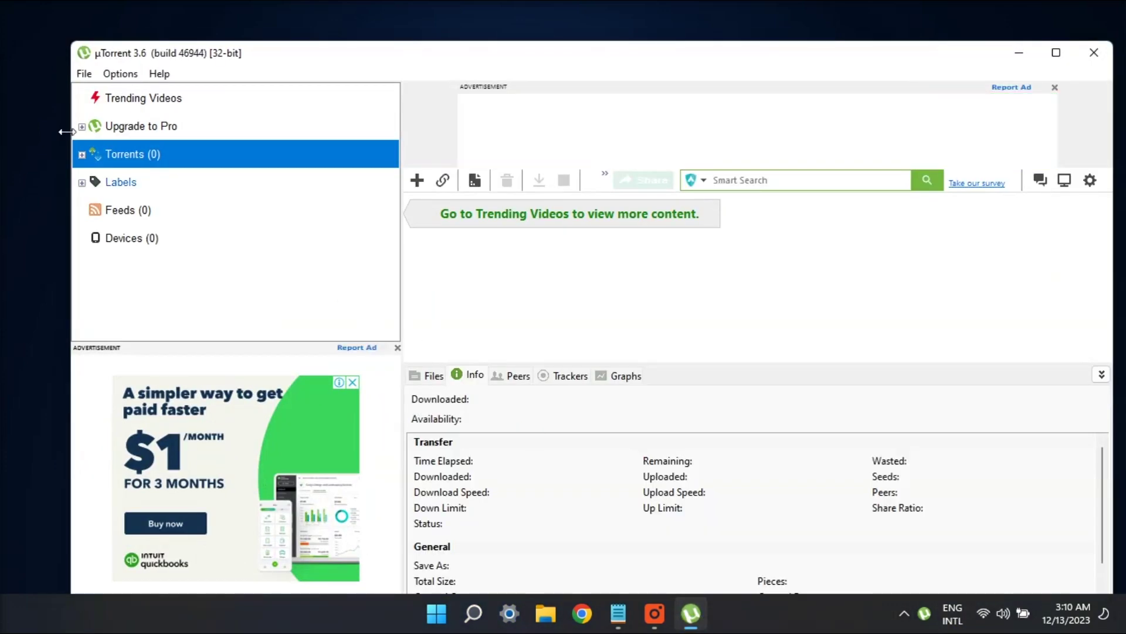
click(120, 74)
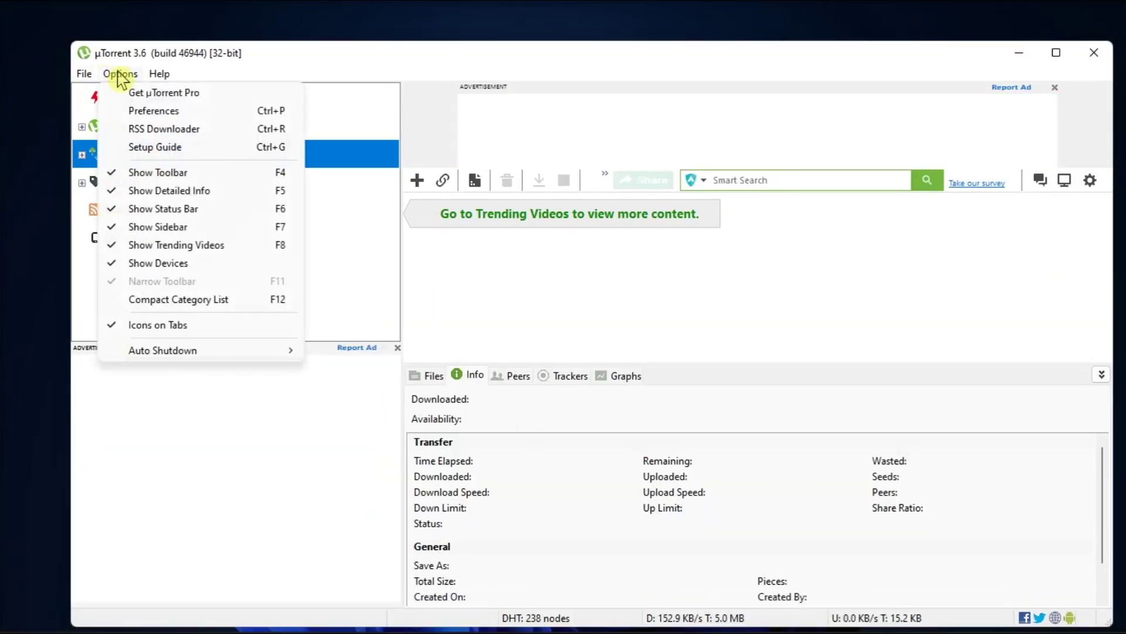
click(153, 110)
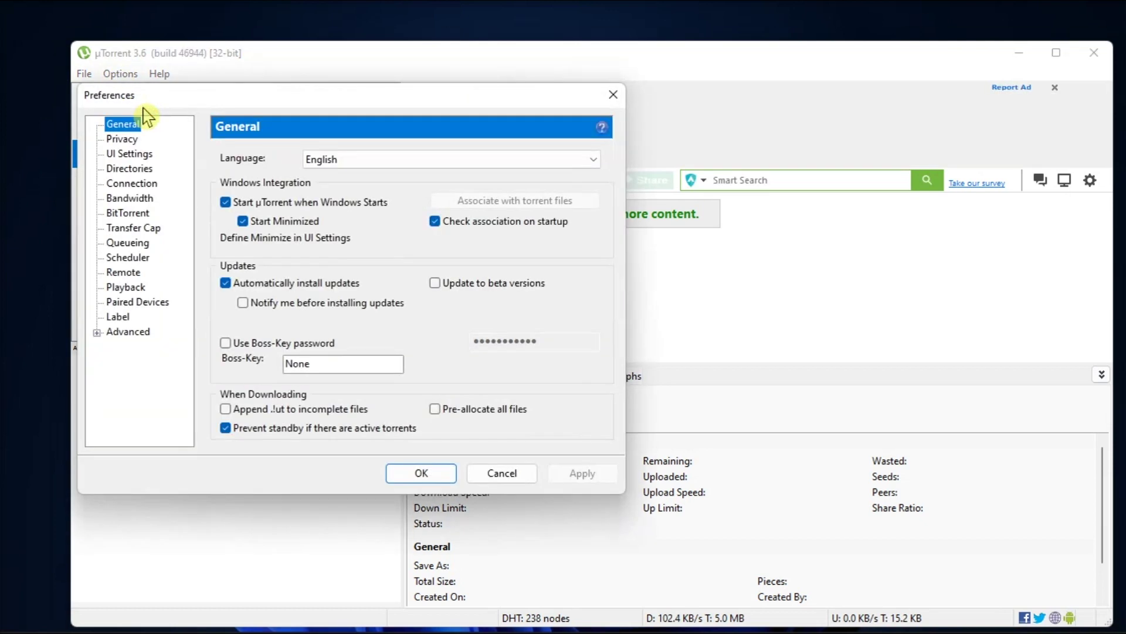
- On the BitTorrent page, set outgoing protocol encryption to Forced
click(129, 214)
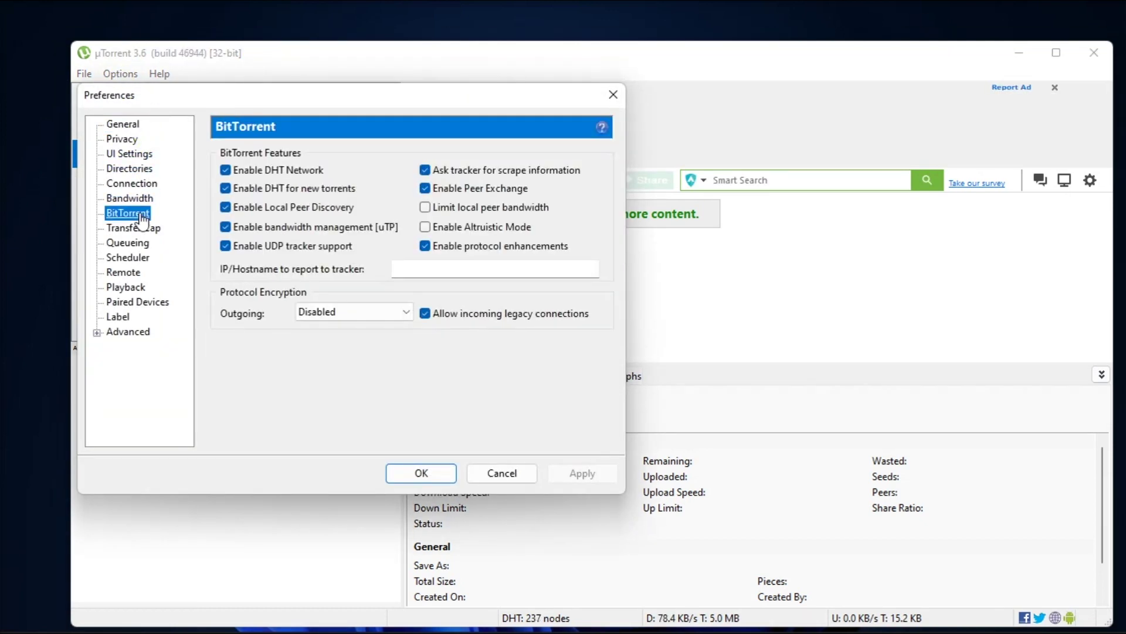
click(352, 312)
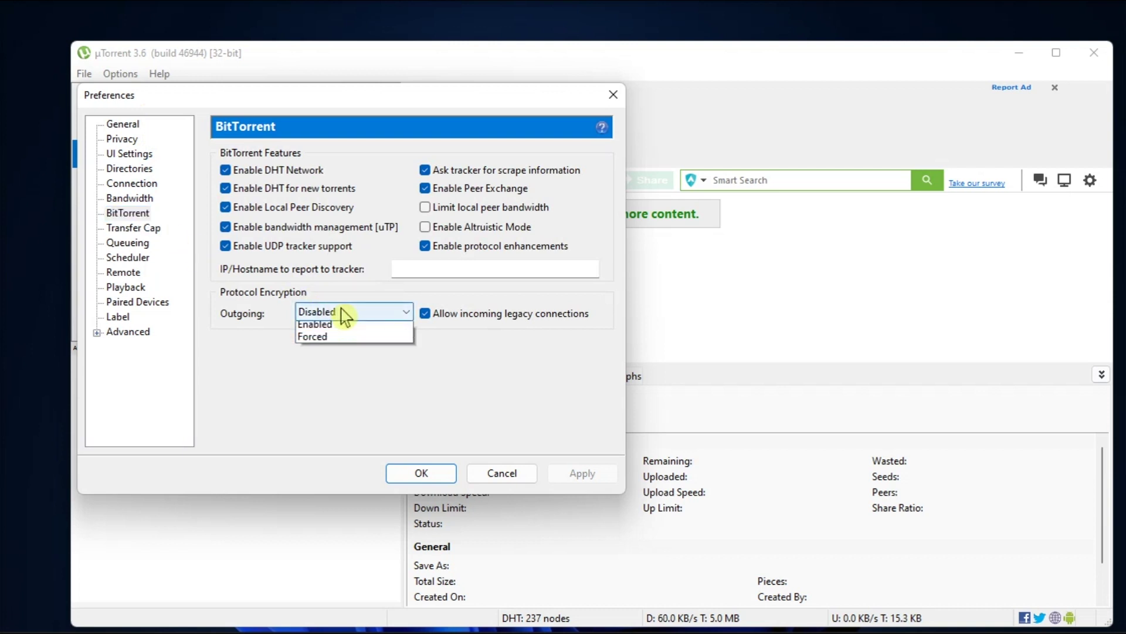
click(339, 354)
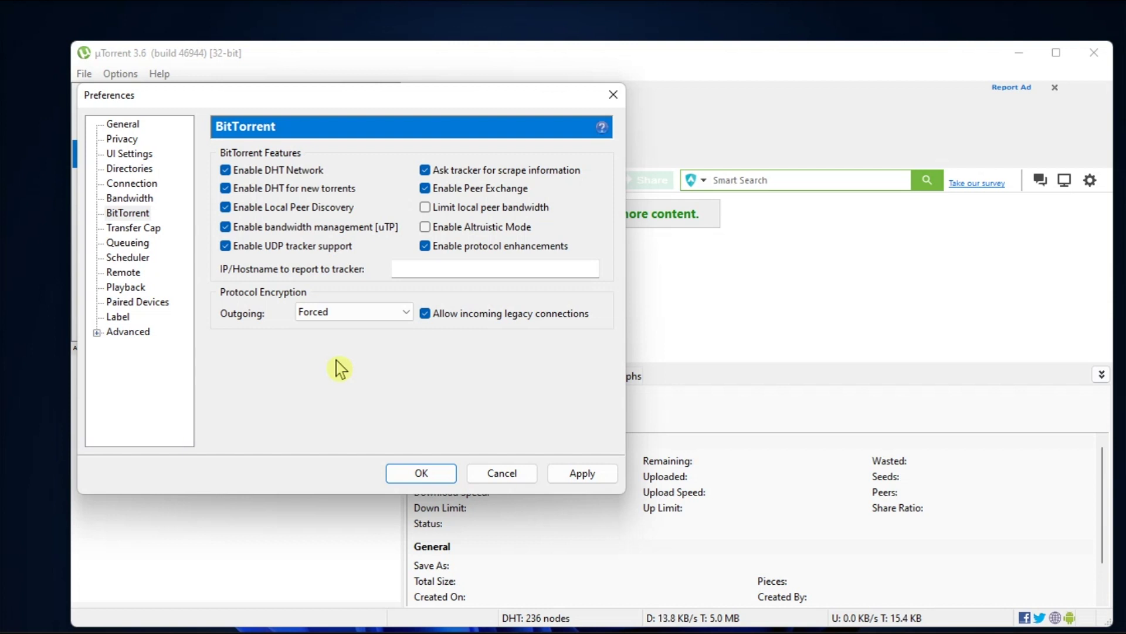
- Tick Enable UPnP and Enable NAT-PMP port mapping under Connection, then bring µTorrent back up
click(132, 183)
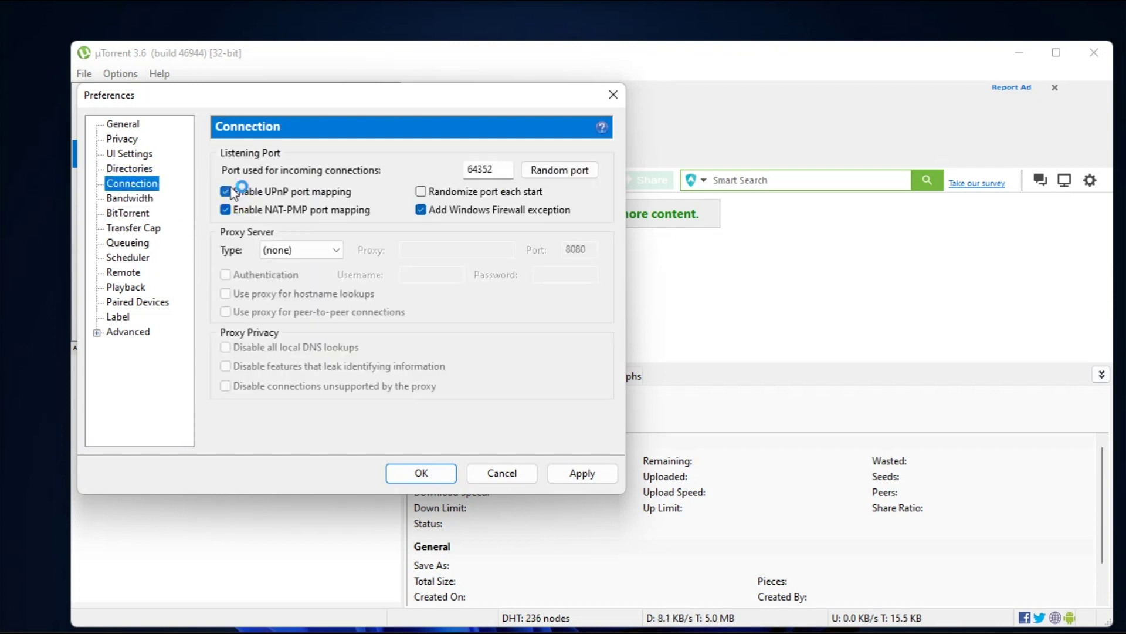
click(225, 192)
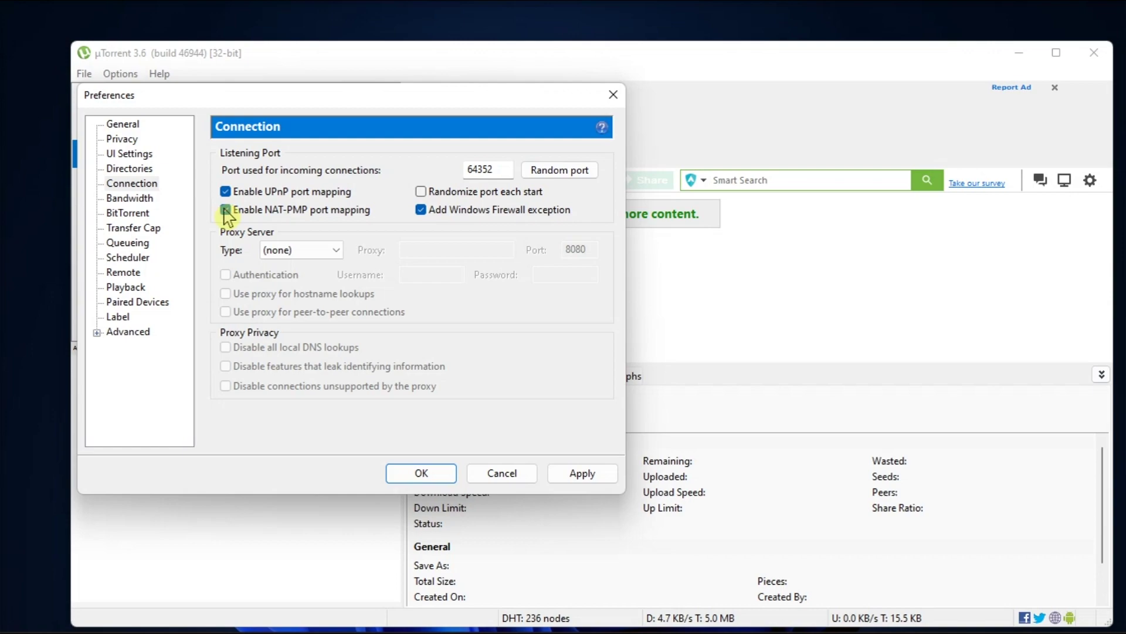
click(226, 210)
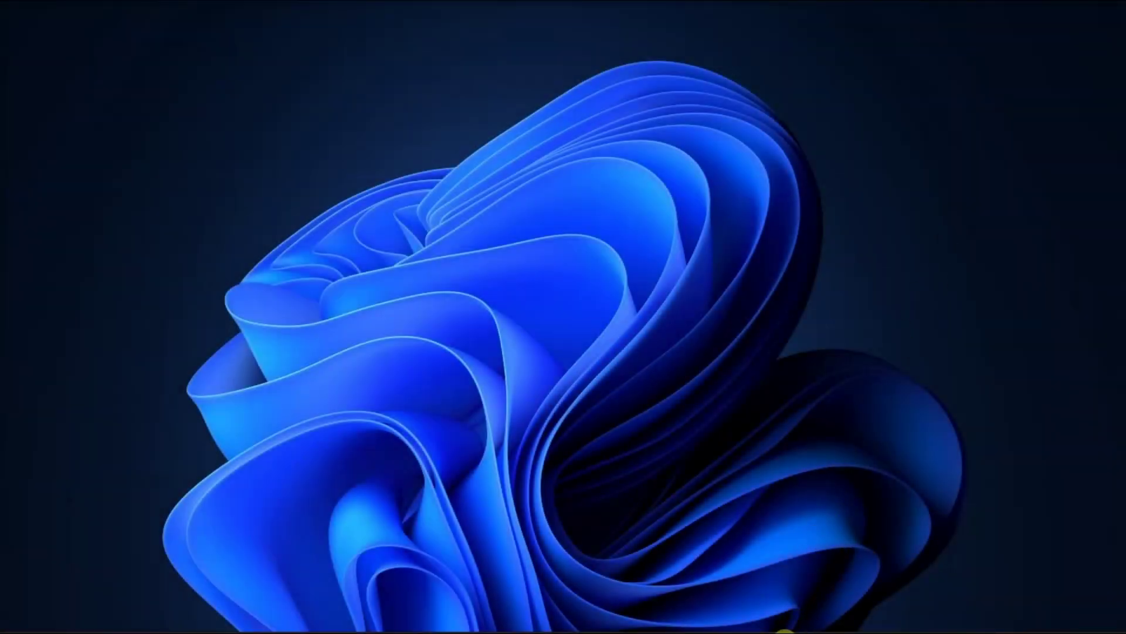
mouse_move(564, 626)
click(655, 613)
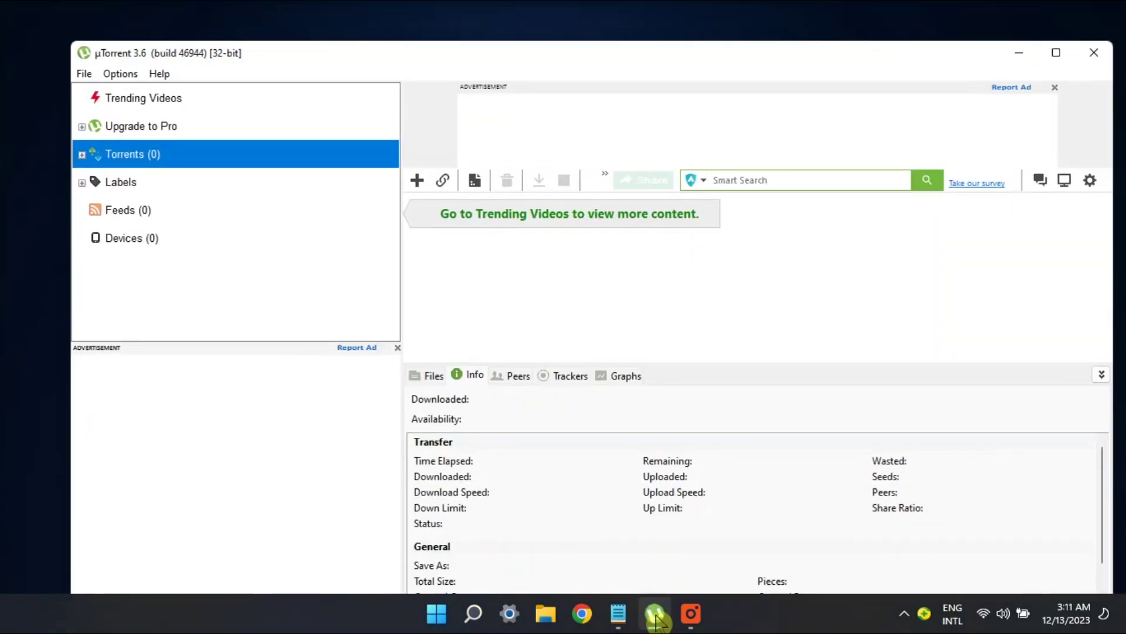
click(121, 73)
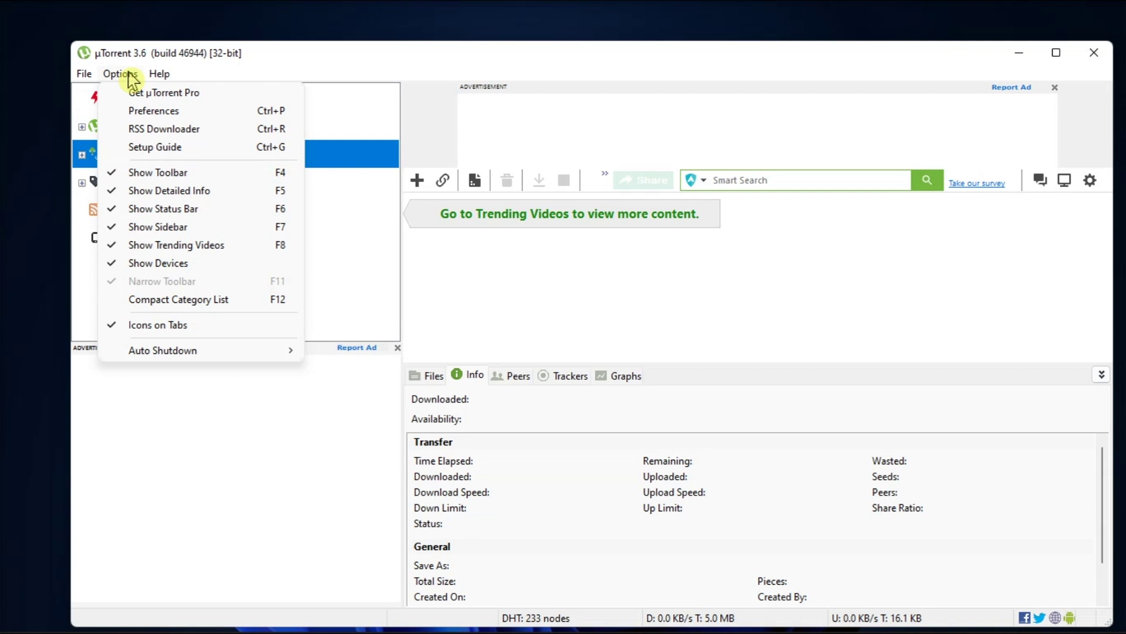
- Open the Setup Guide and keep Manila, PH as the bandwidth test location
click(168, 128)
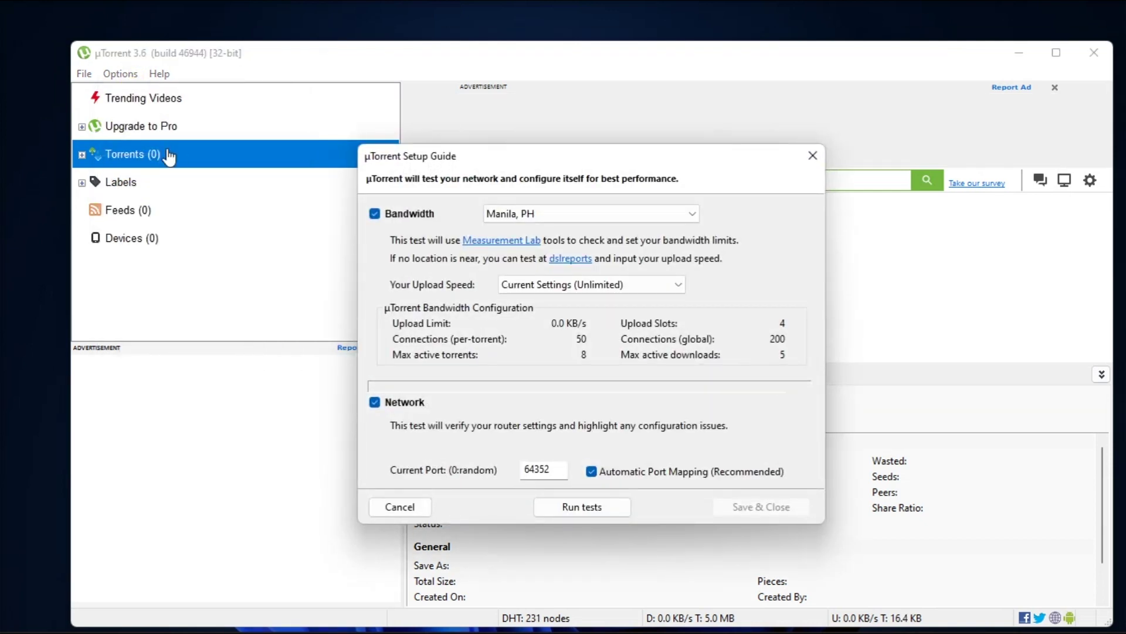
click(617, 214)
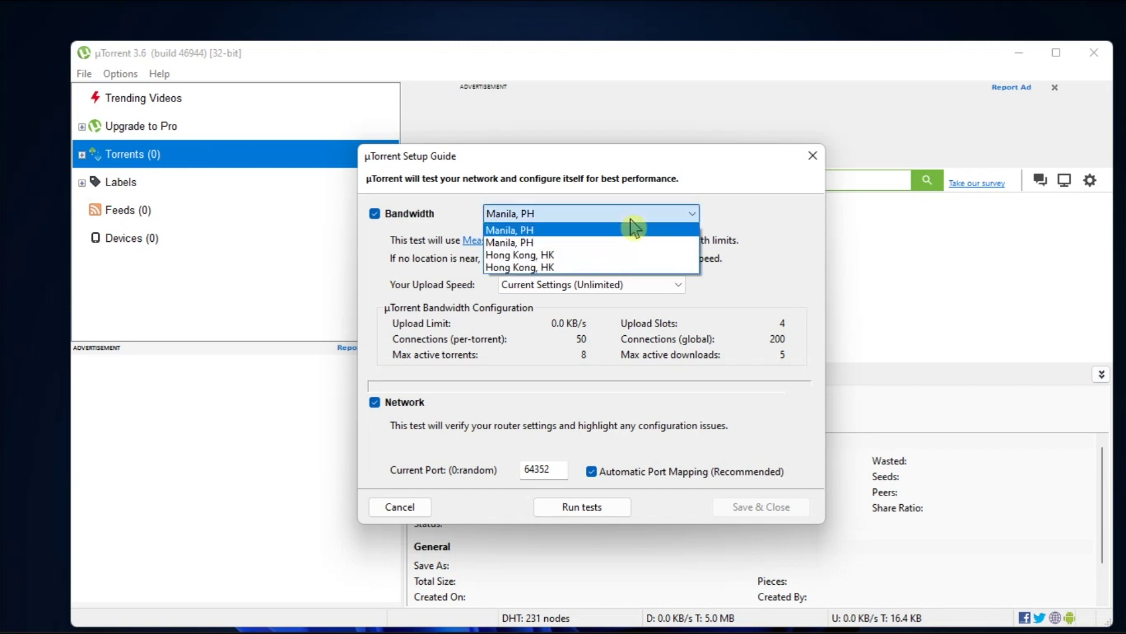
click(607, 214)
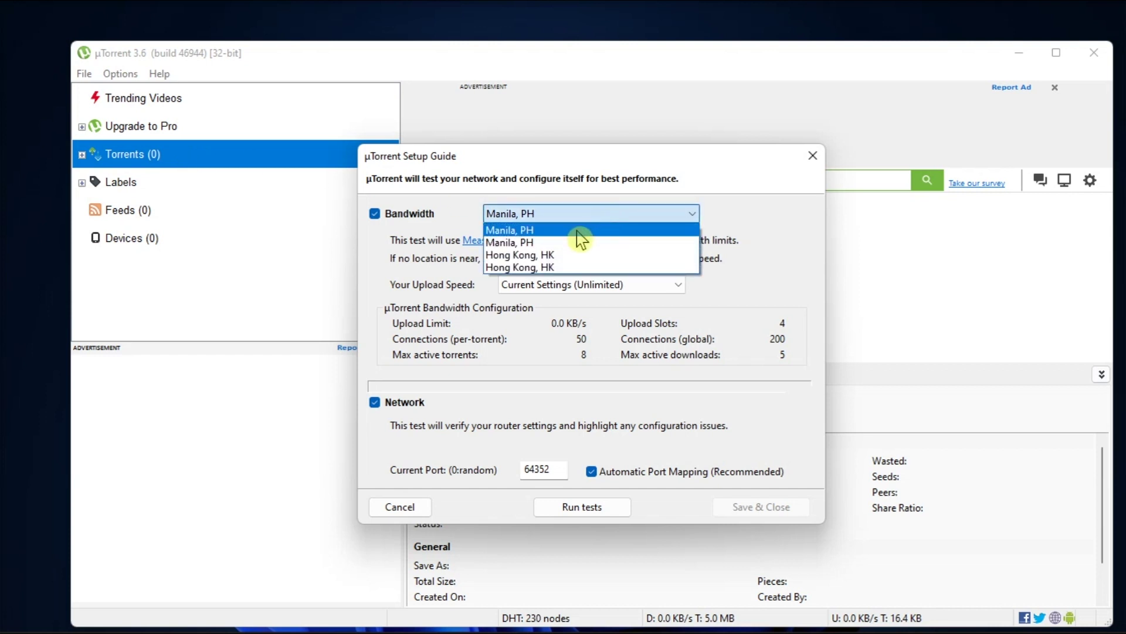
click(581, 230)
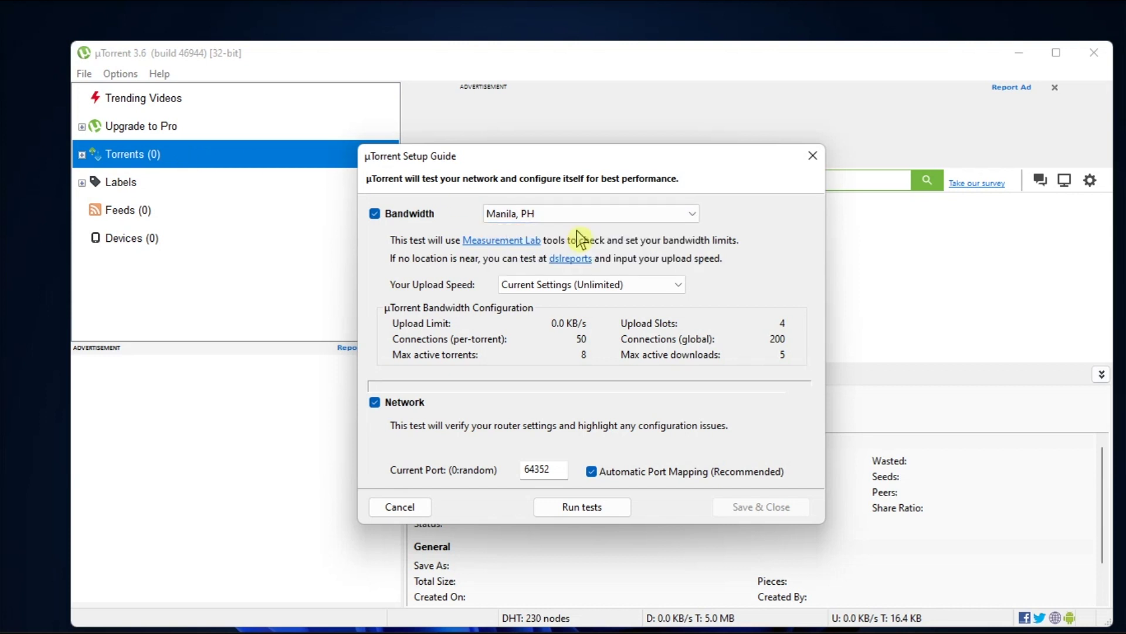